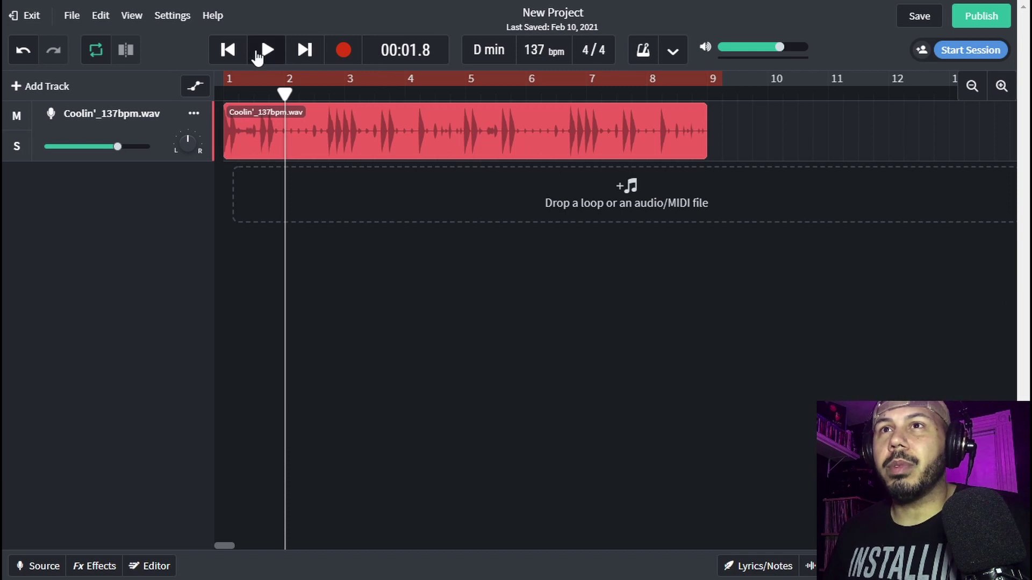
Play the Coolin'_137bpm.wav loop from the beginning, stop playback and return the playhead to the start
{"action": "left_click_drag", "start_coordinate": [288, 99], "coordinate": [269, 94]}
{"action": "left_click", "coordinate": [228, 50]}
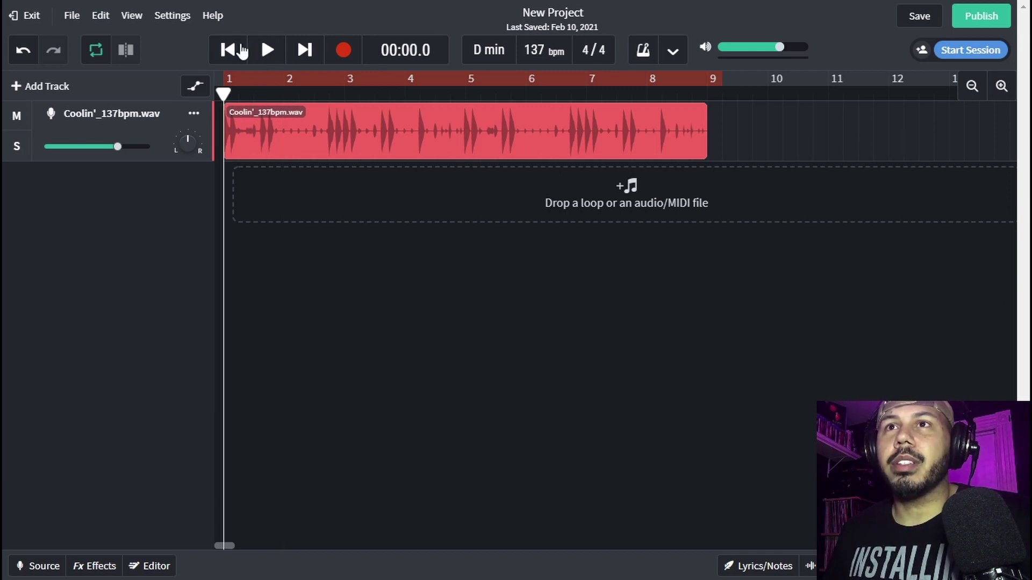
{"action": "left_click", "coordinate": [267, 50]}
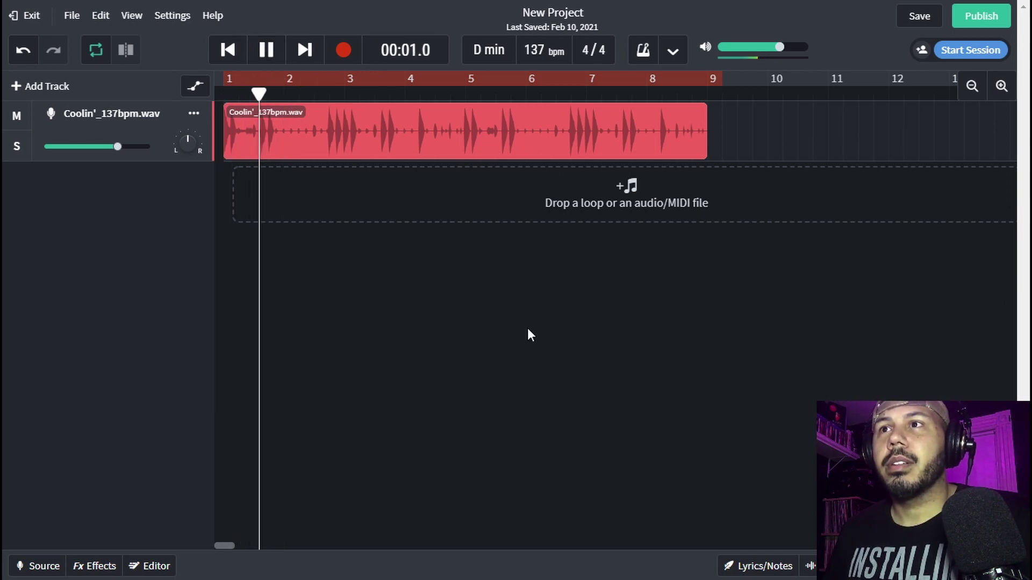
{"action": "left_click", "coordinate": [268, 50]}
{"action": "left_click_drag", "start_coordinate": [490, 98], "coordinate": [200, 126]}
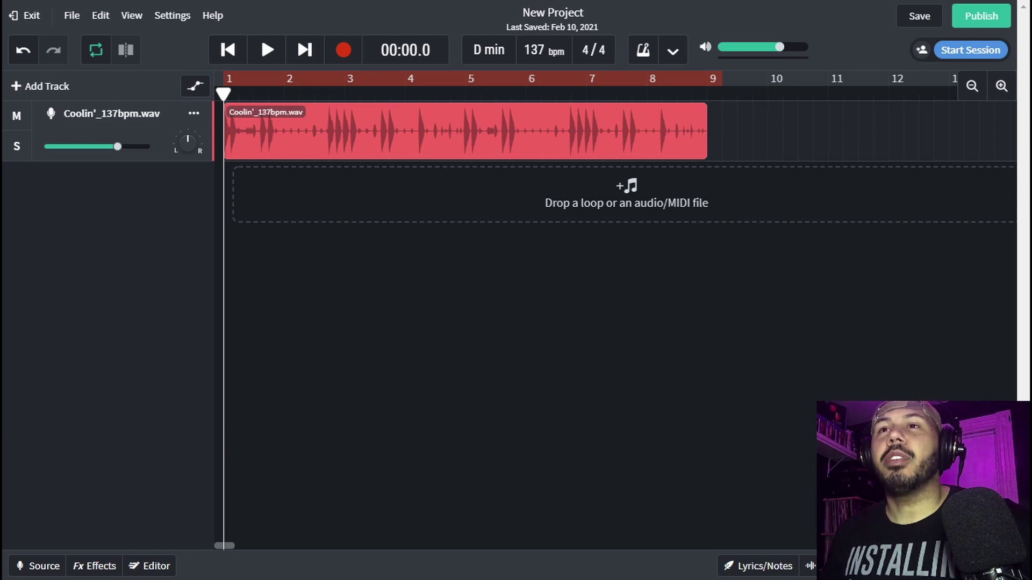
Add the 808 [ bullet ].wav sample on a new track at bar 1, with copies midway between 1.3 and 1.4 and at 2.4
{"action": "left_click_drag", "start_coordinate": [500, 237], "coordinate": [219, 203]}
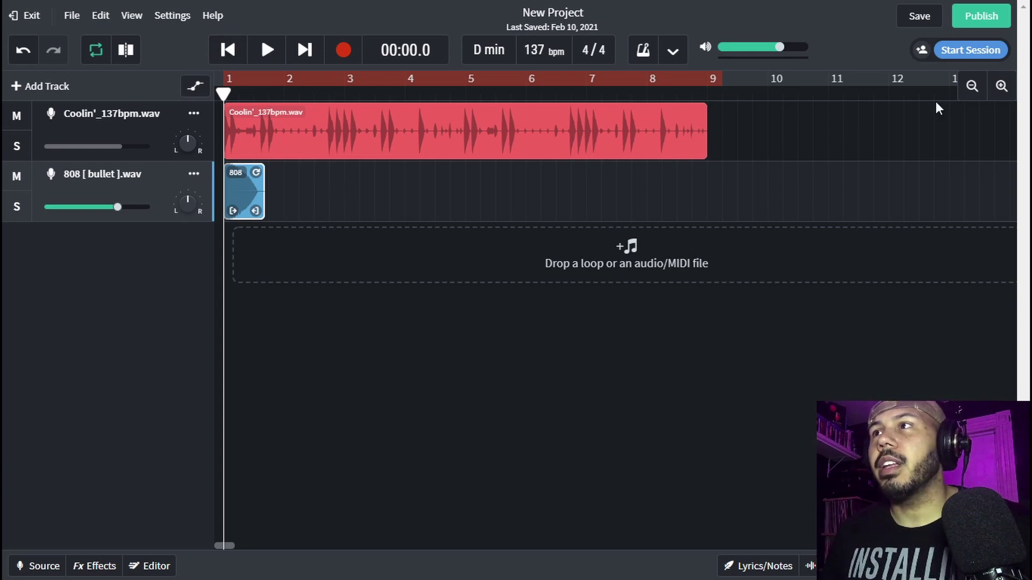
{"action": "left_click", "coordinate": [1001, 86]}
{"action": "left_click", "coordinate": [1001, 86]}
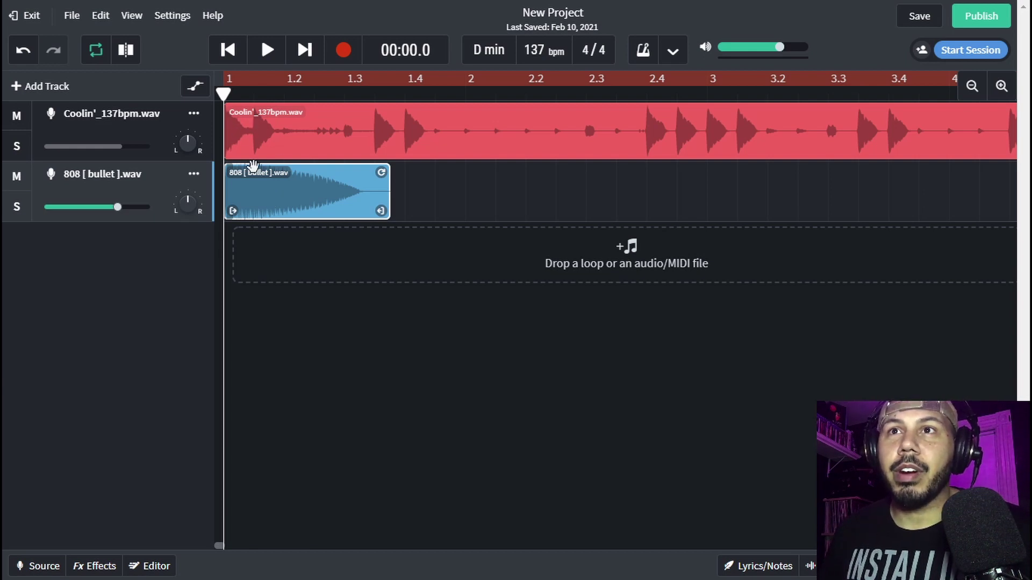
{"action": "left_click_drag", "start_coordinate": [277, 188], "coordinate": [698, 215]}
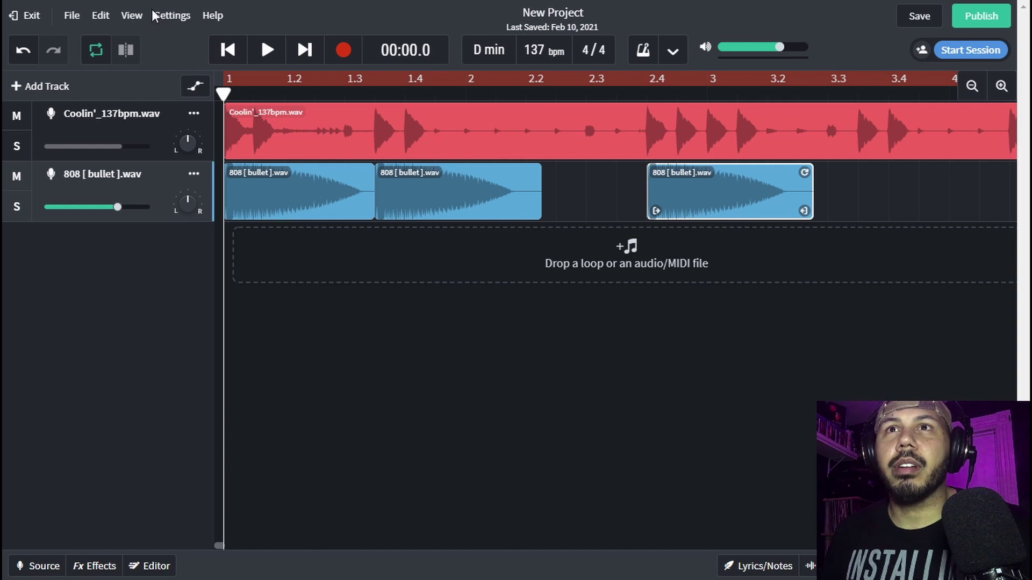
Set the timeline grid size to 1/4
{"action": "left_click", "coordinate": [130, 20]}
{"action": "mouse_move", "coordinate": [184, 76]}
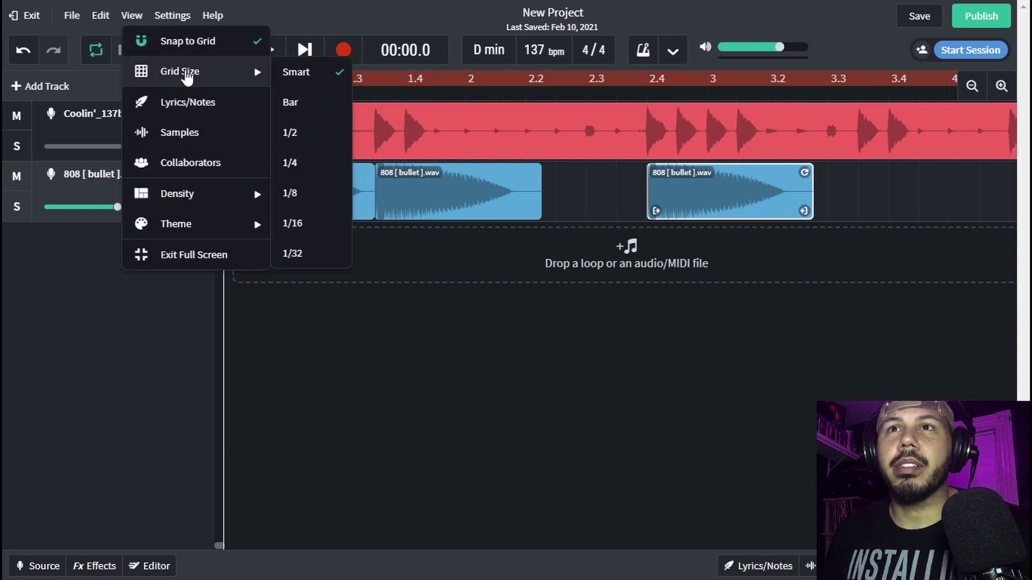
{"action": "left_click", "coordinate": [317, 105]}
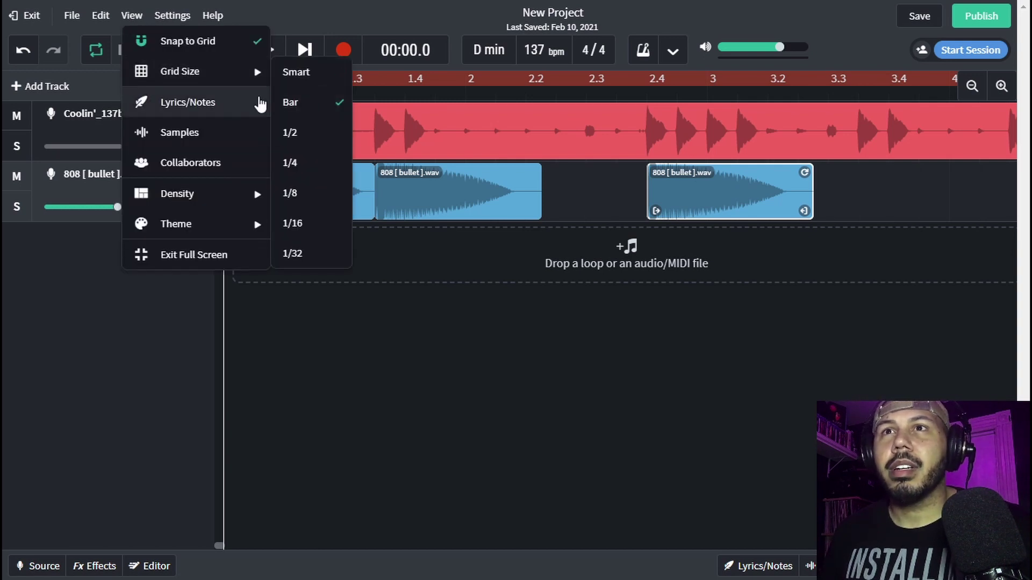
{"action": "left_click", "coordinate": [290, 162]}
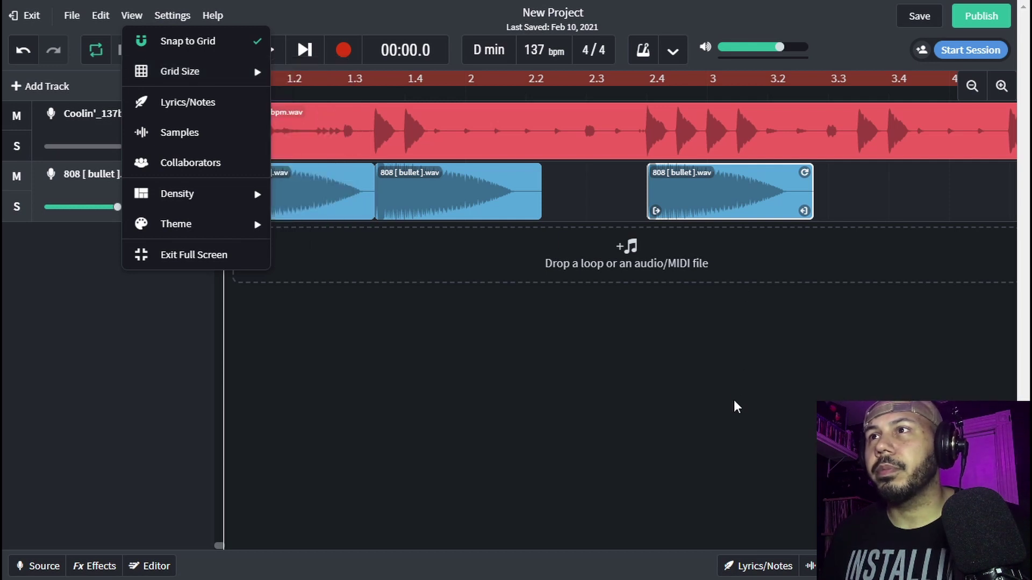
{"action": "left_click", "coordinate": [704, 179]}
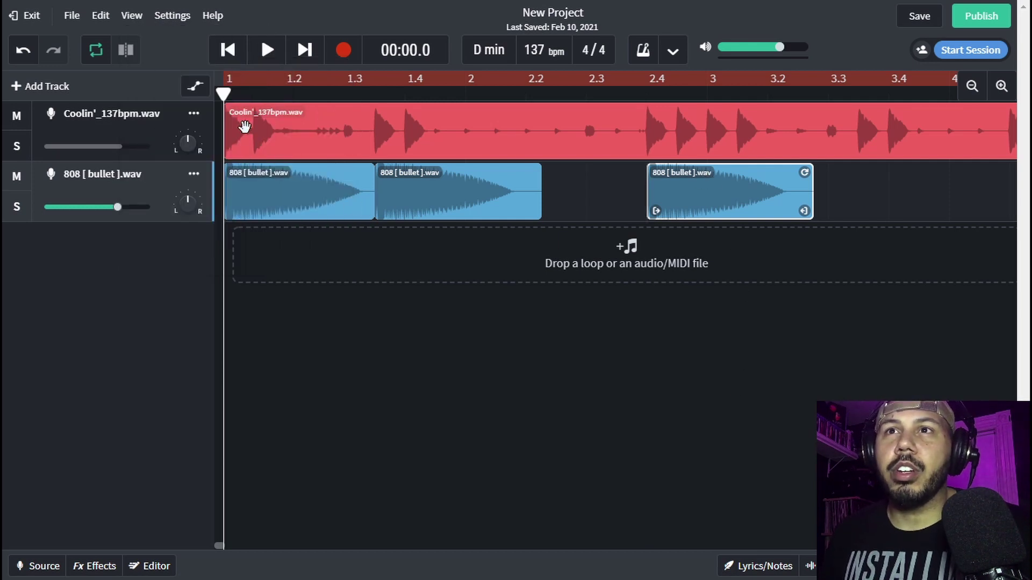
Try placing a copy of the first 808 clip at 1.2, remove it and undo the changes to the 808 clips
{"action": "left_click", "coordinate": [241, 177]}
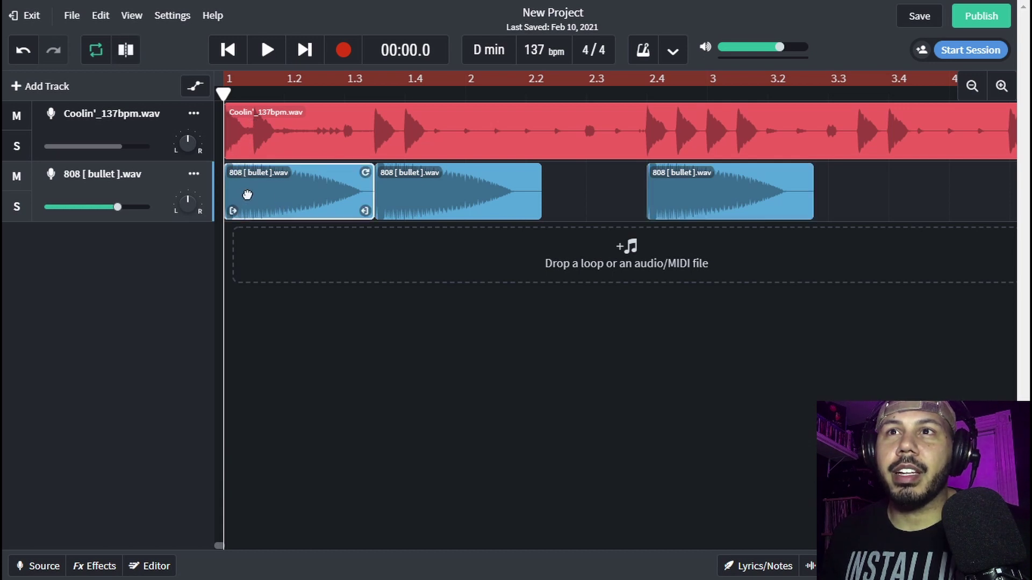
{"action": "left_click_drag", "start_coordinate": [245, 194], "coordinate": [284, 190]}
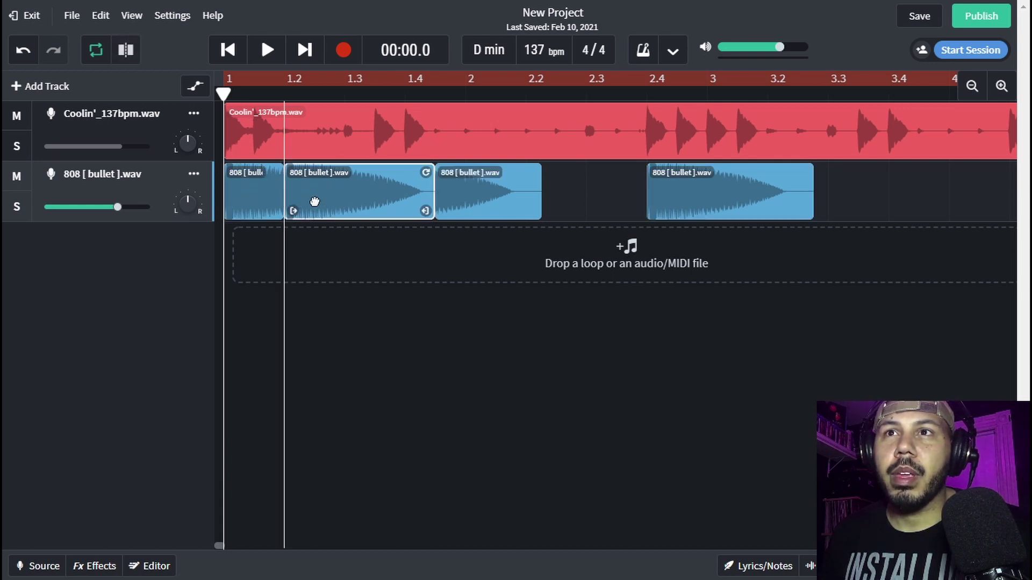
{"action": "right_click", "coordinate": [321, 202]}
{"action": "left_click", "coordinate": [295, 200]}
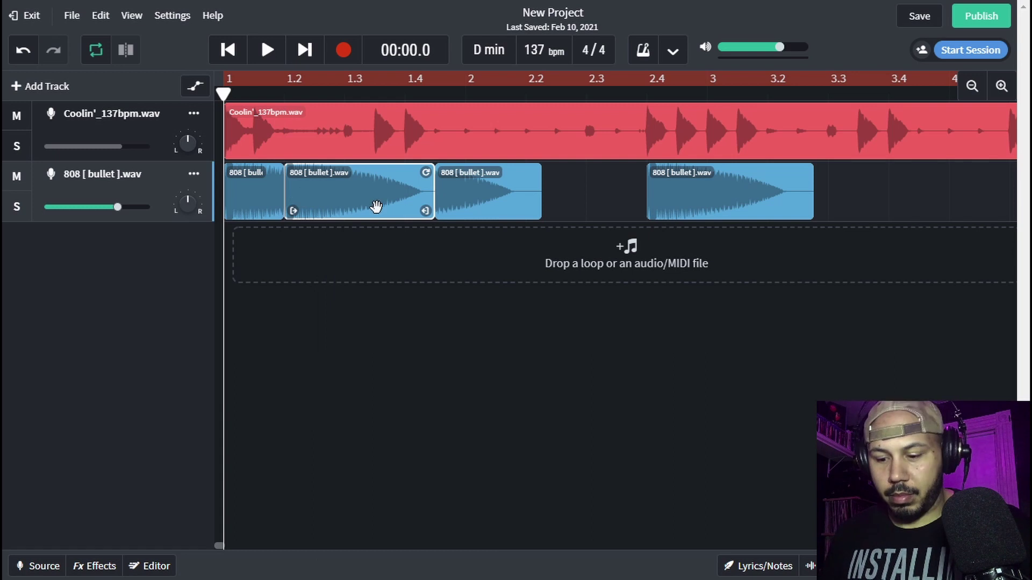
{"action": "key", "text": "Delete"}
{"action": "left_click", "coordinate": [266, 192]}
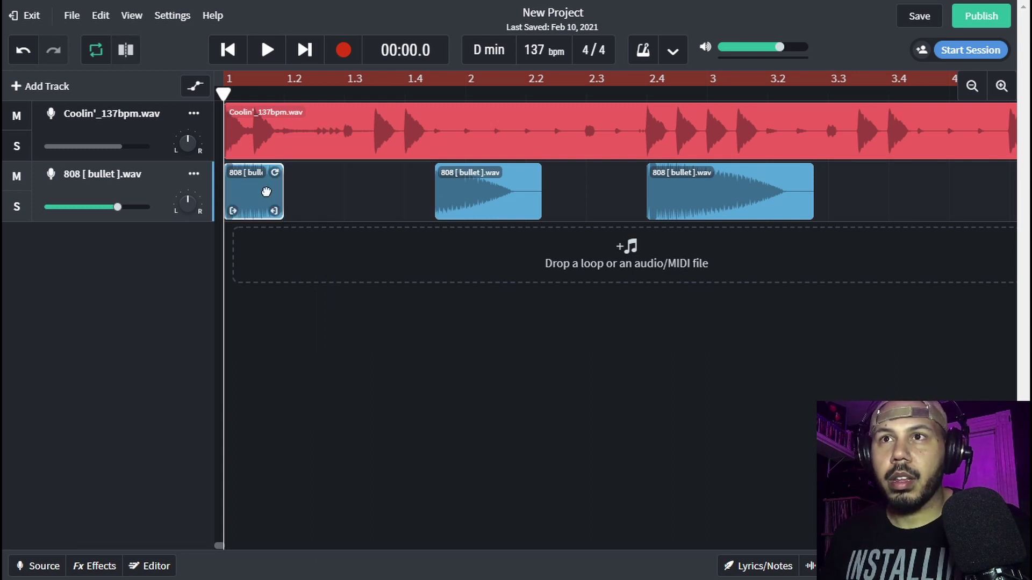
{"action": "key", "text": "ctrl+z"}
{"action": "key", "text": "ctrl+z"}
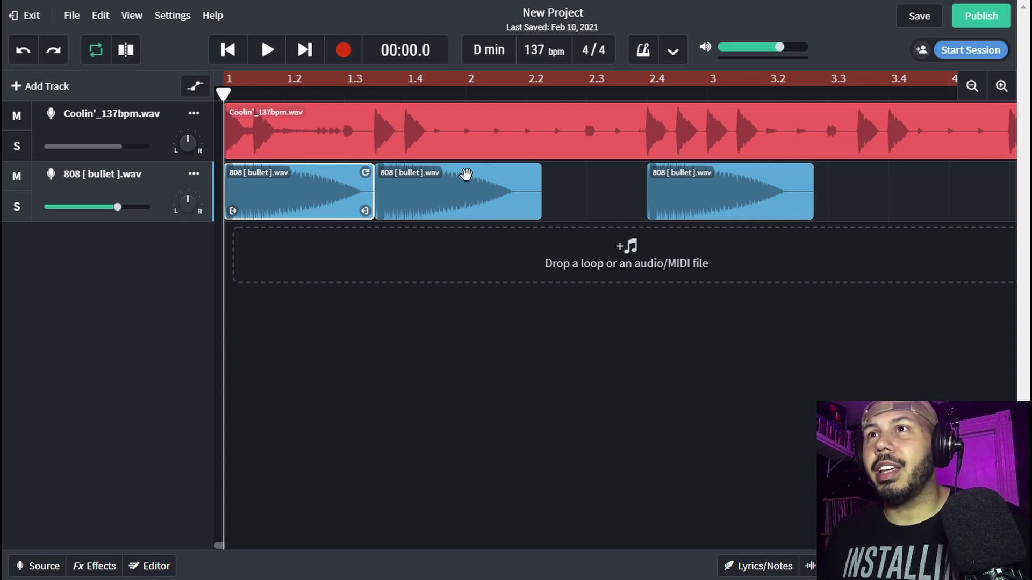
Try copying the 808 clip at 2.4 to beat 3.3, and delete that copy
{"action": "left_click", "coordinate": [921, 202]}
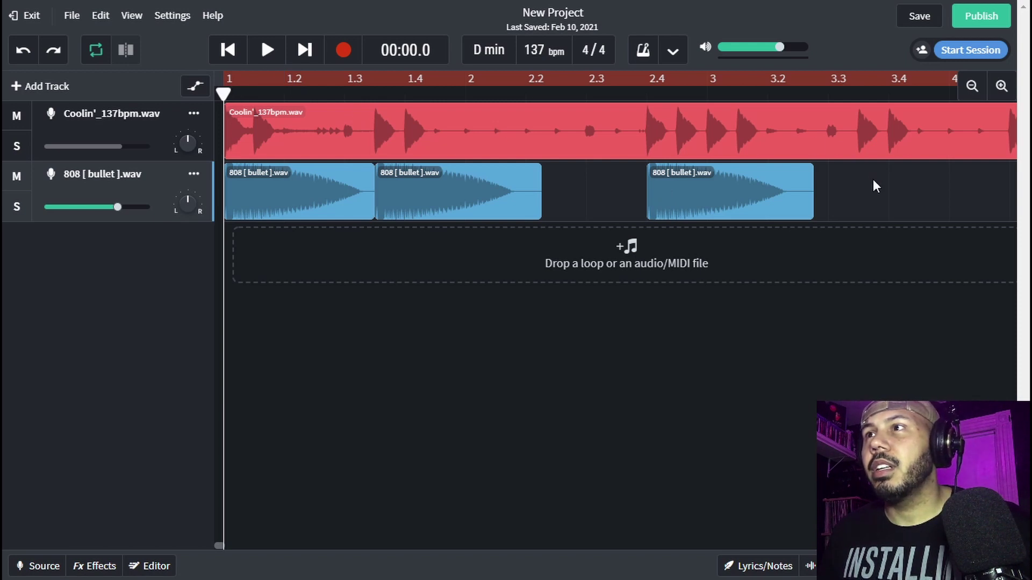
{"action": "scroll", "coordinate": [846, 210], "scroll_direction": "right", "scroll_amount": 5}
{"action": "scroll", "coordinate": [784, 206], "scroll_direction": "left", "scroll_amount": 3}
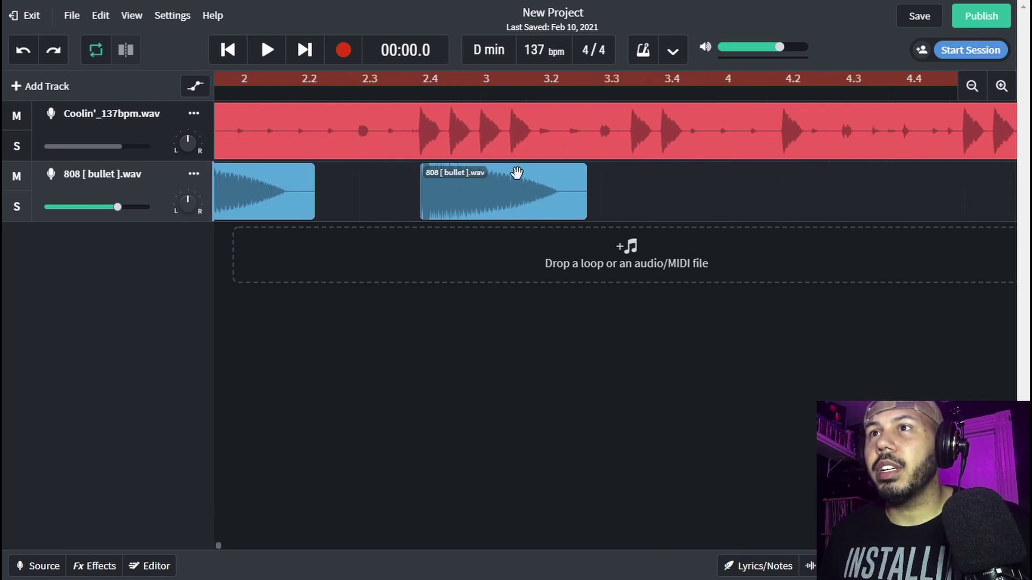
{"action": "left_click_drag", "start_coordinate": [479, 184], "coordinate": [680, 207]}
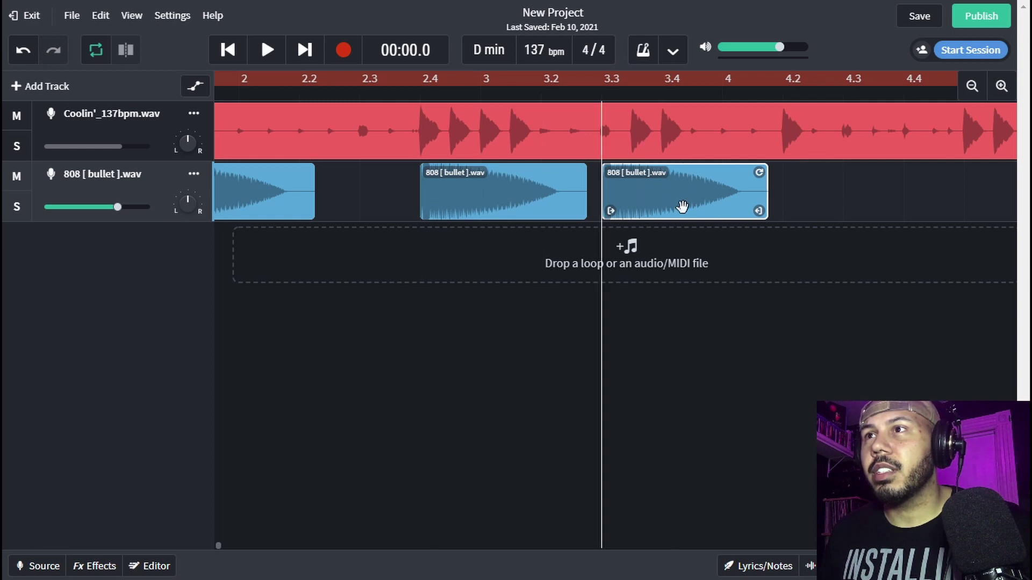
{"action": "right_click", "coordinate": [664, 189]}
{"action": "left_click", "coordinate": [639, 182]}
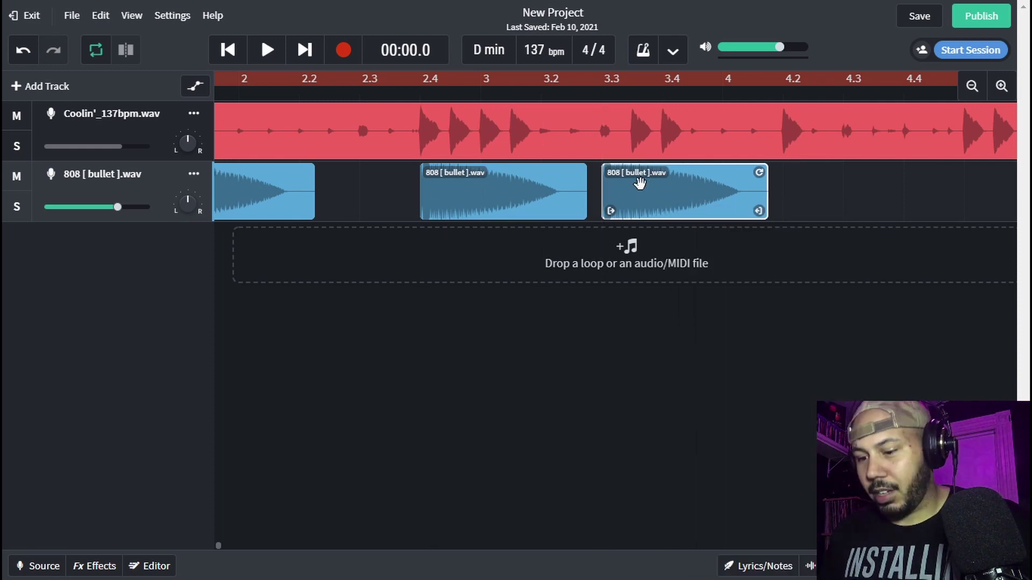
{"action": "key", "text": "Delete"}
Set the timeline grid size to 1/16
{"action": "left_click", "coordinate": [173, 16]}
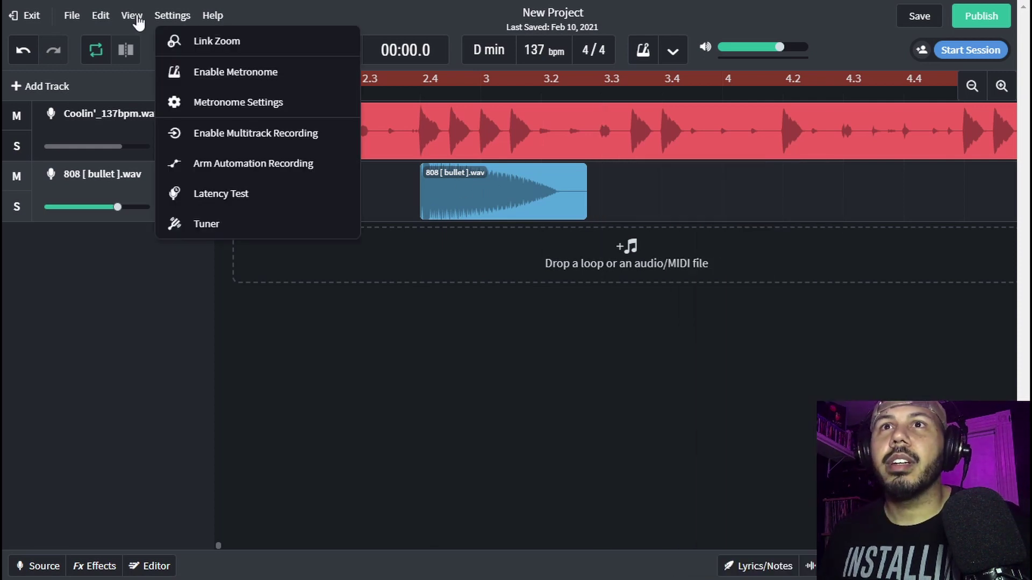
{"action": "left_click", "coordinate": [134, 16]}
{"action": "mouse_move", "coordinate": [180, 74]}
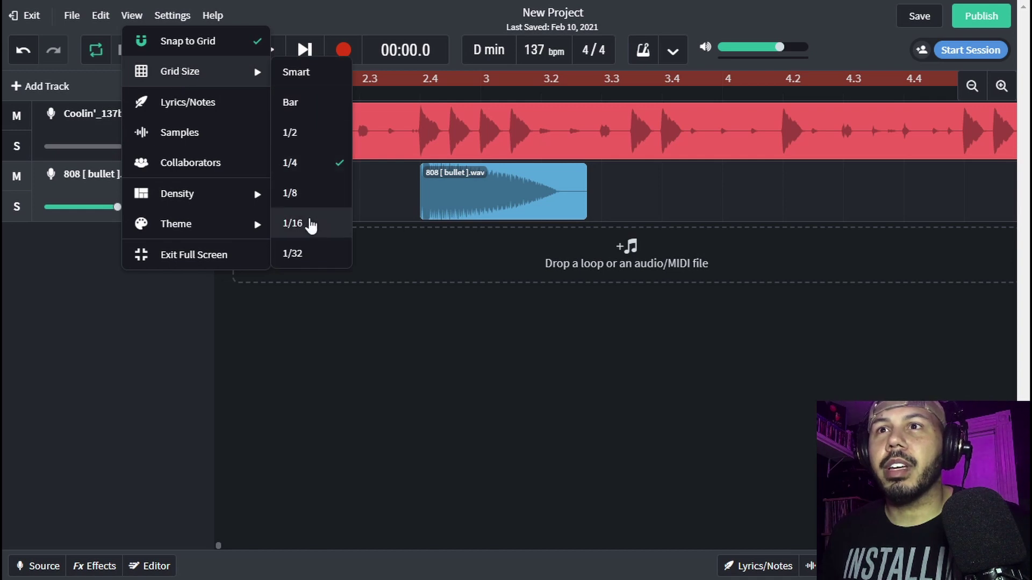
{"action": "left_click", "coordinate": [294, 224]}
Copy the 808 clip to the melody hits midway between 3.3 and 3.4 and at 4.2
{"action": "left_click", "coordinate": [534, 189]}
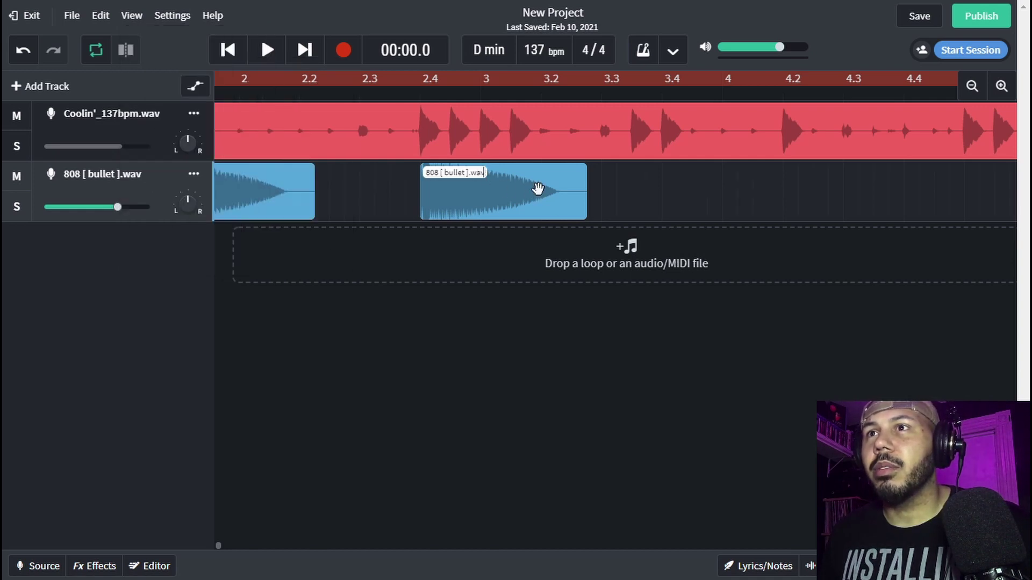
{"action": "left_click", "coordinate": [498, 197]}
{"action": "left_click_drag", "start_coordinate": [498, 197], "coordinate": [838, 207]}
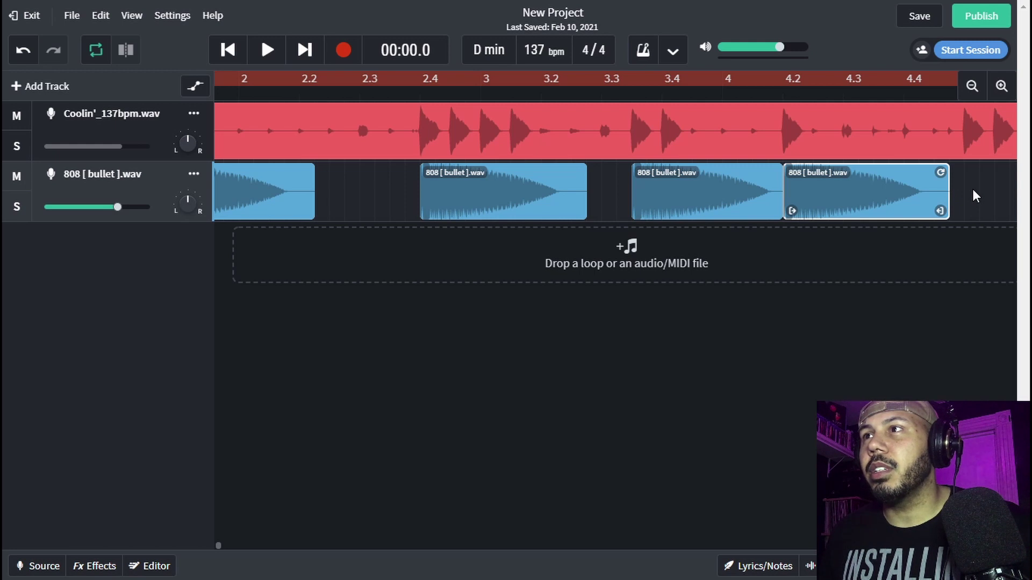
Copy the 808 clip to the matching melody hits at 5, after 5.3, at 6.4, after 7.3 and at 8.2
{"action": "scroll", "coordinate": [946, 197], "scroll_direction": "right", "scroll_amount": 8}
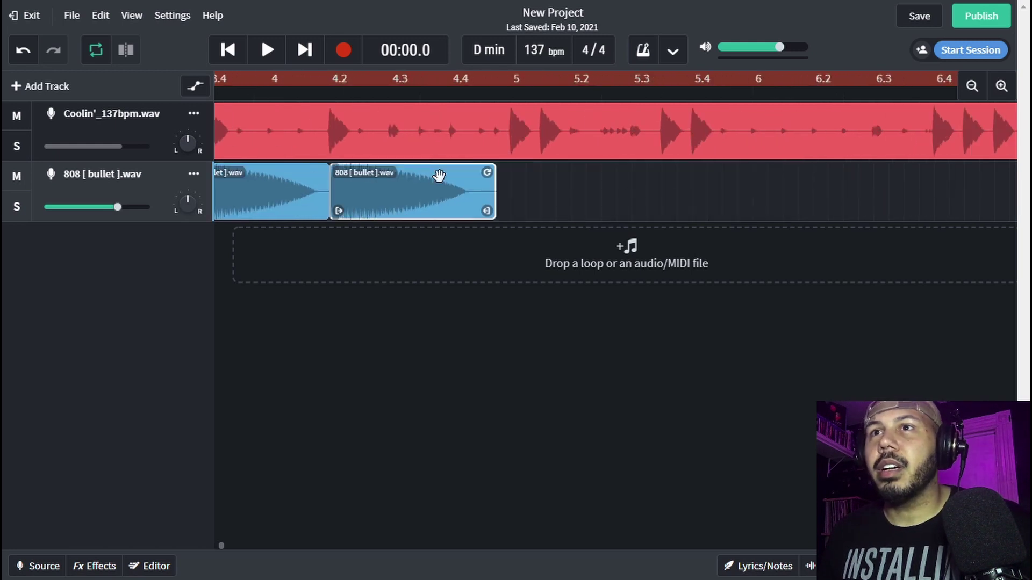
{"action": "left_click_drag", "start_coordinate": [411, 186], "coordinate": [973, 215]}
{"action": "scroll", "coordinate": [752, 190], "scroll_direction": "right", "scroll_amount": 10}
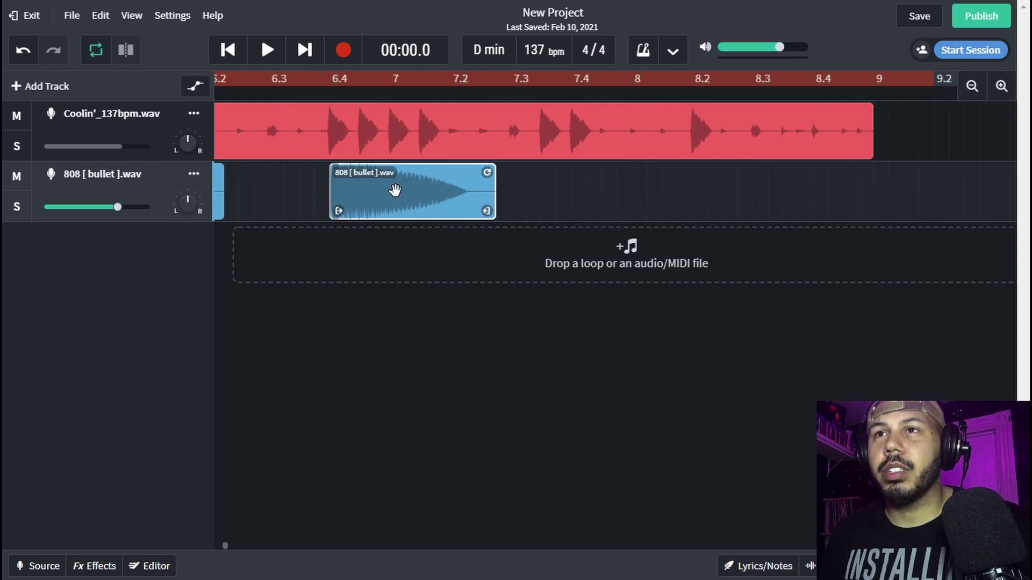
{"action": "left_click_drag", "start_coordinate": [352, 177], "coordinate": [754, 209]}
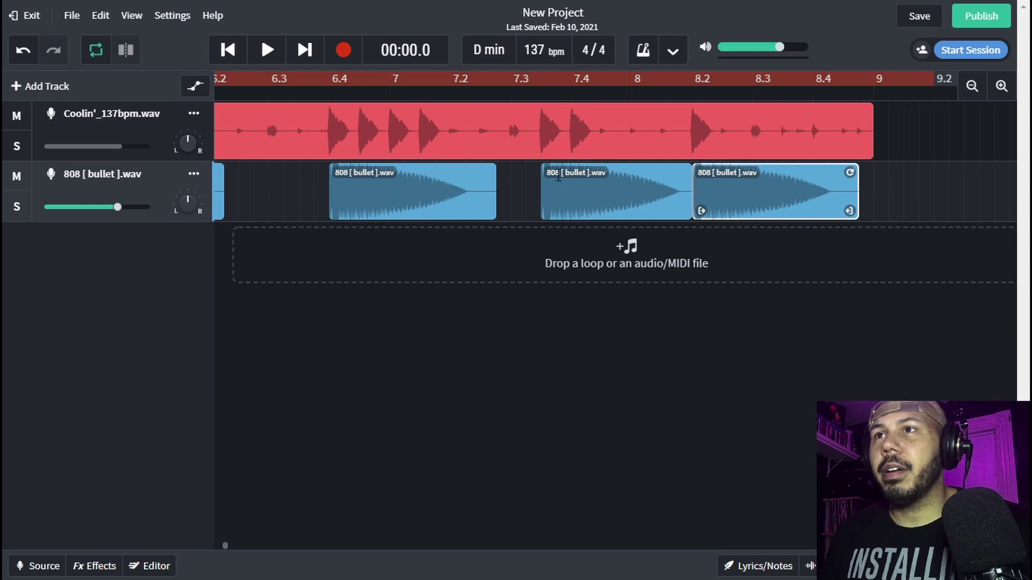
{"action": "left_click", "coordinate": [971, 91]}
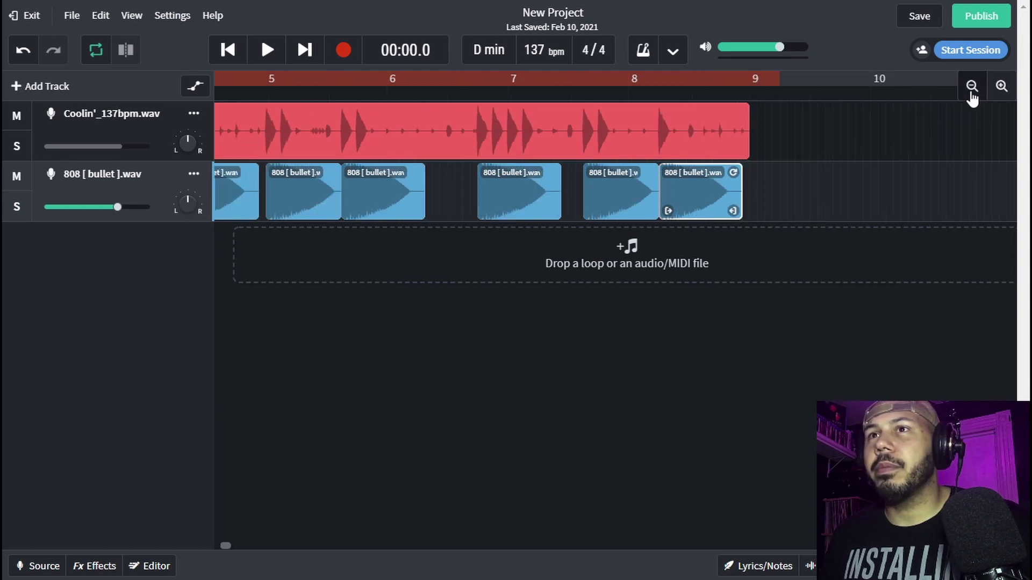
{"action": "left_click", "coordinate": [975, 90]}
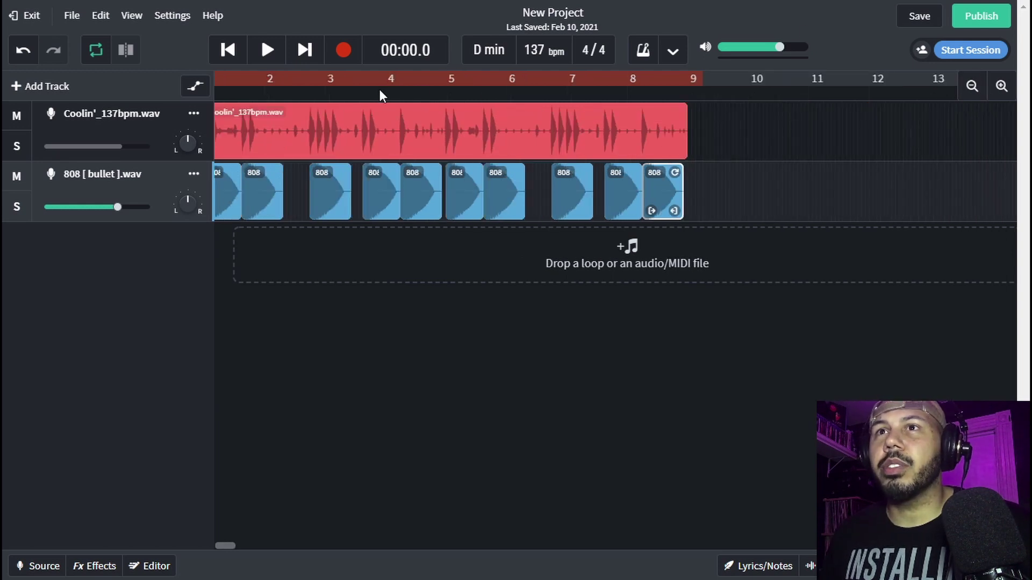
{"action": "left_click", "coordinate": [972, 92]}
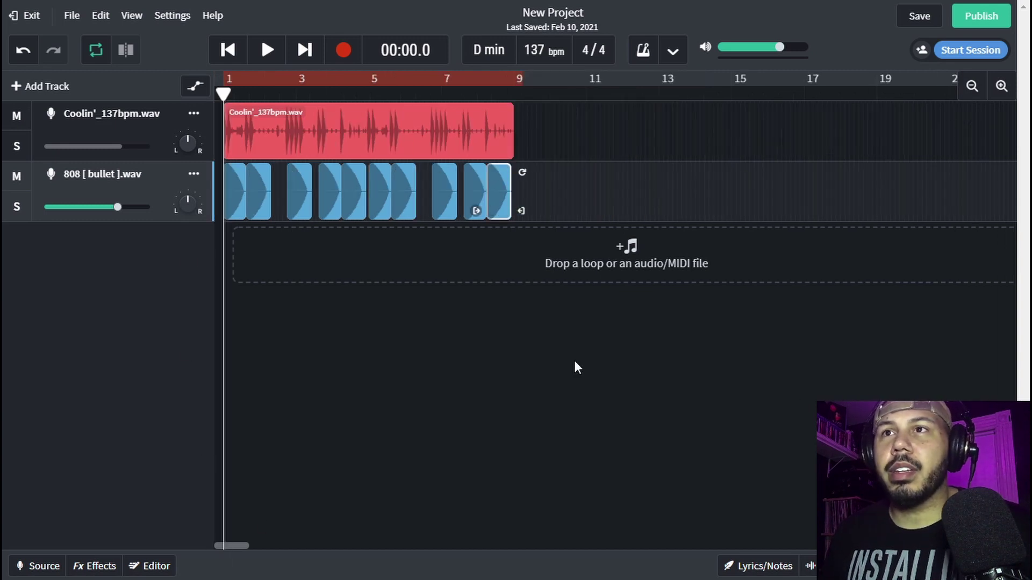
Turn the 808 track's volume fully down, then raise it to a bit over a third of its range while the beat plays
{"action": "left_click", "coordinate": [1001, 87]}
{"action": "left_click", "coordinate": [1000, 87]}
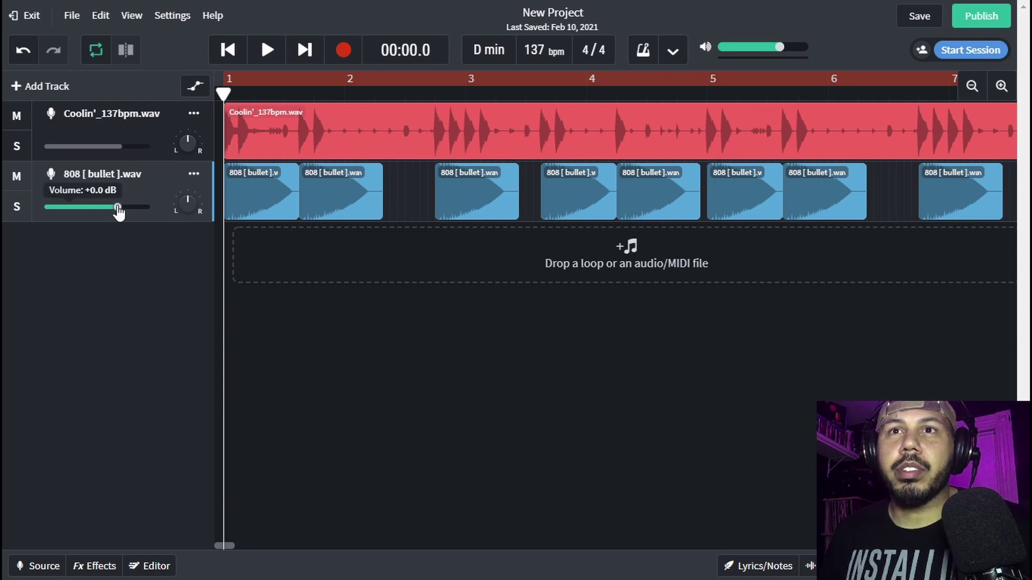
{"action": "left_click_drag", "start_coordinate": [117, 209], "coordinate": [17, 222]}
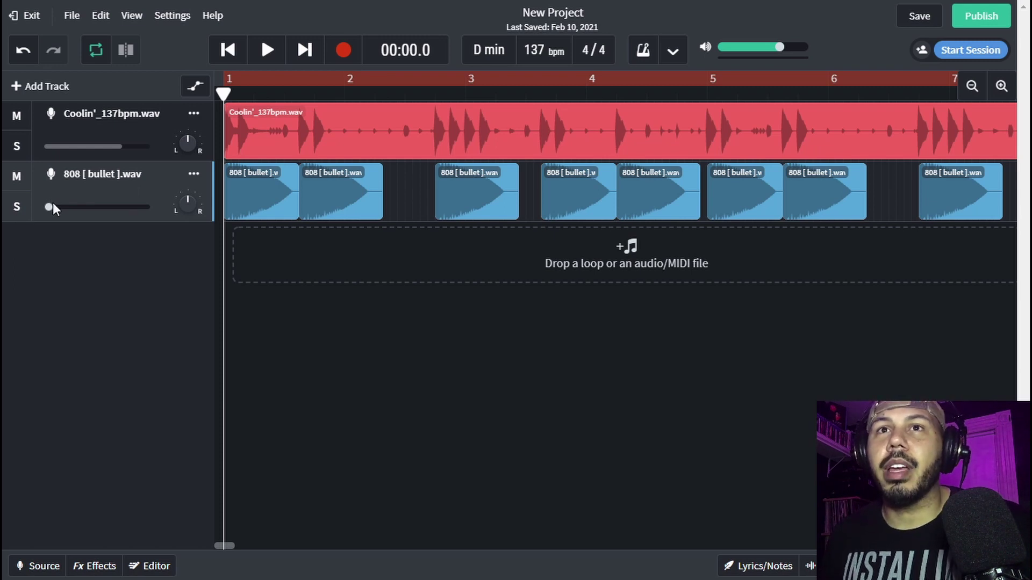
{"action": "key", "text": "space"}
{"action": "left_click_drag", "start_coordinate": [51, 209], "coordinate": [84, 209]}
{"action": "left_click_drag", "start_coordinate": [79, 213], "coordinate": [83, 214]}
{"action": "key", "text": "space"}
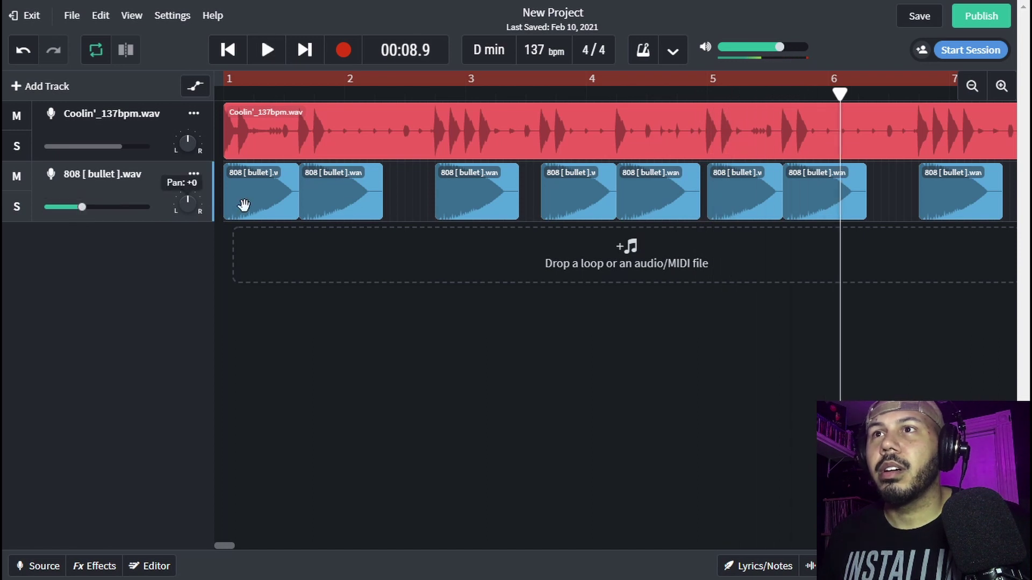
Add extra 808 clip copies at the start of bar 3 and bar 7, overlapping the clips before them
{"action": "left_click", "coordinate": [479, 192]}
{"action": "left_click_drag", "start_coordinate": [479, 193], "coordinate": [985, 223]}
{"action": "left_click", "coordinate": [549, 210]}
{"action": "left_click", "coordinate": [502, 192]}
{"action": "scroll", "coordinate": [811, 187], "scroll_direction": "right", "scroll_amount": 5}
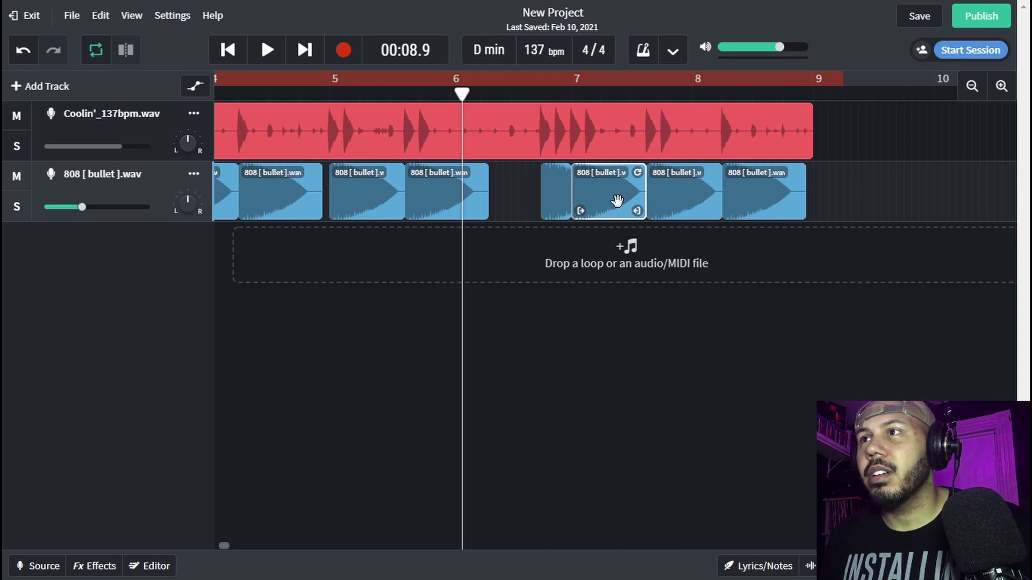
{"action": "scroll", "coordinate": [505, 197], "scroll_direction": "left", "scroll_amount": 5}
Play the arrangement from the beginning and raise the 808 track's volume slightly to balance it with the melody
{"action": "key", "text": "space"}
{"action": "left_click", "coordinate": [228, 50]}
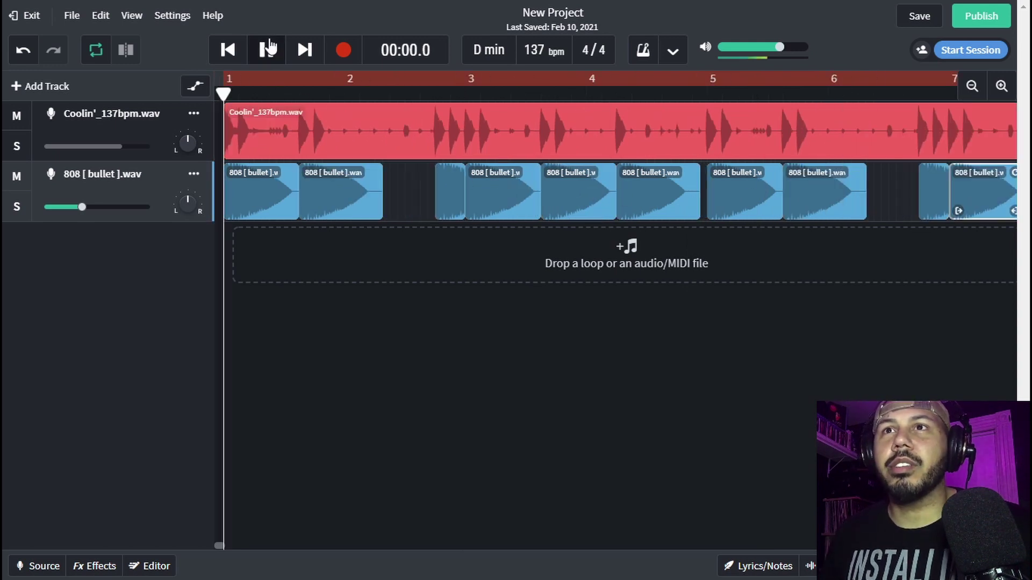
{"action": "mouse_move", "coordinate": [97, 213]}
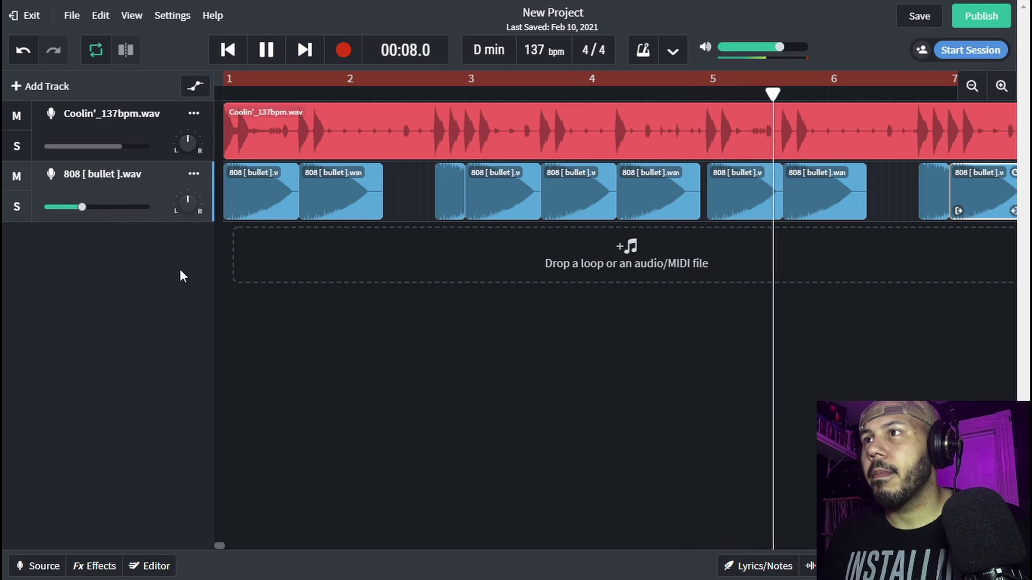
{"action": "left_click_drag", "start_coordinate": [86, 213], "coordinate": [88, 213]}
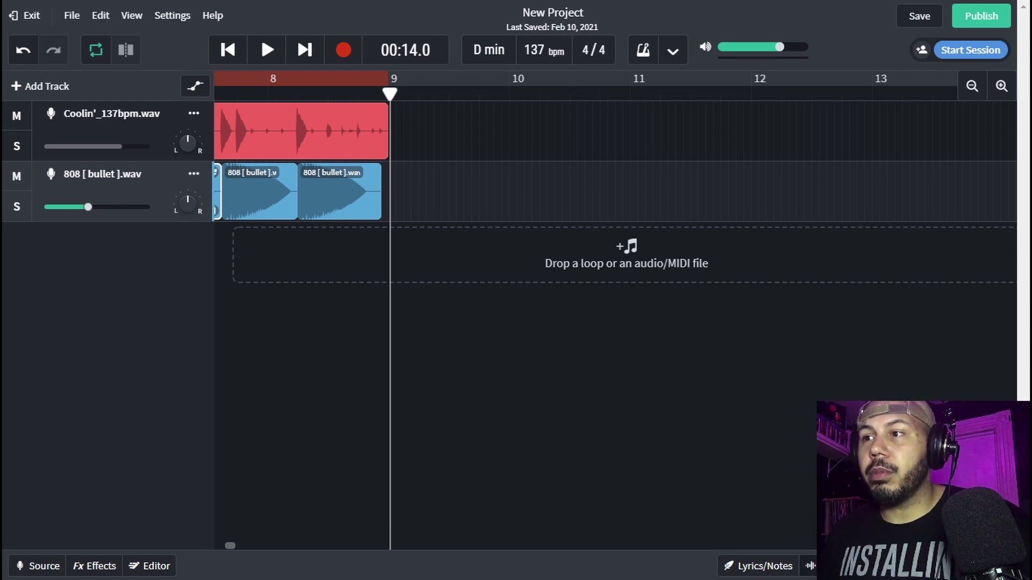
Show the loops library, change the project key to C minor and adjust the existing regions to it
{"action": "left_click", "coordinate": [810, 566]}
{"action": "left_click", "coordinate": [850, 97]}
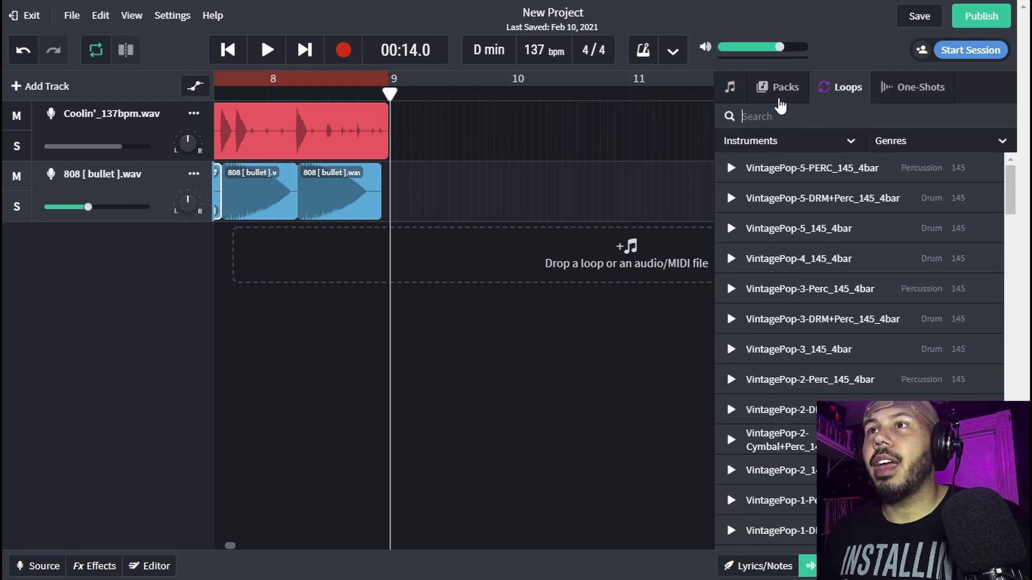
{"action": "left_click", "coordinate": [489, 50]}
{"action": "scroll", "coordinate": [487, 249], "scroll_direction": "down", "scroll_amount": 5}
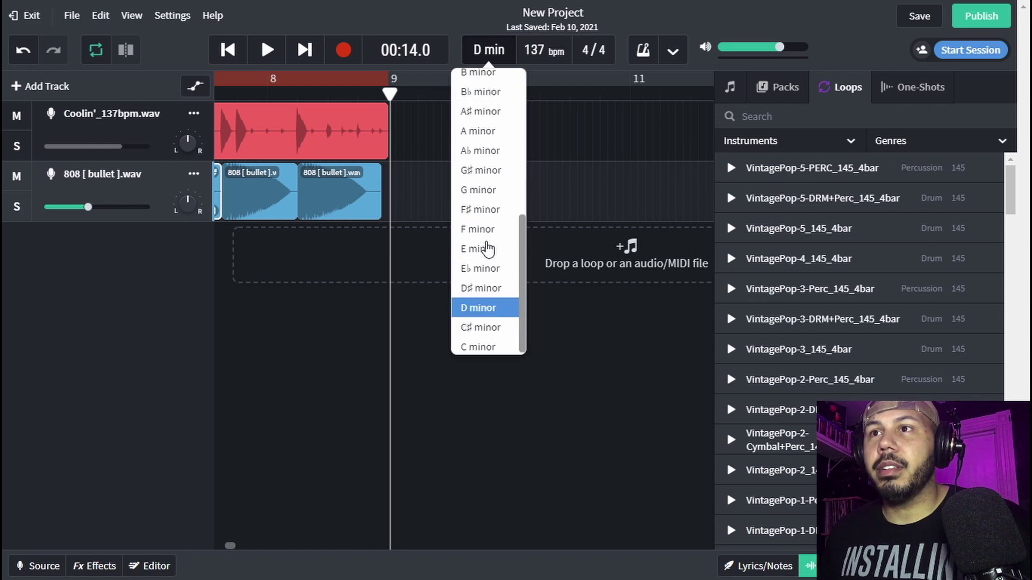
{"action": "left_click", "coordinate": [475, 349]}
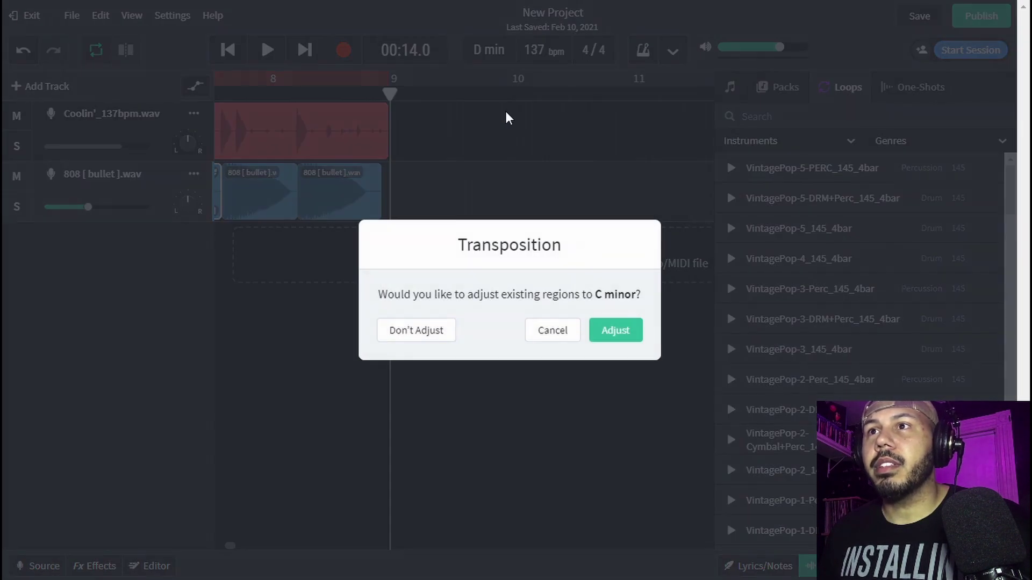
{"action": "left_click", "coordinate": [613, 337]}
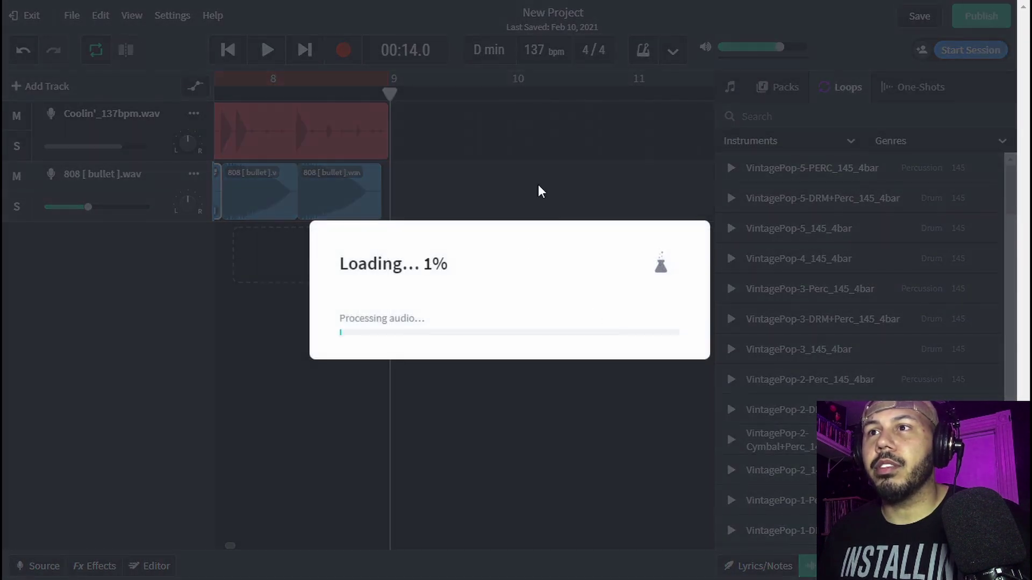